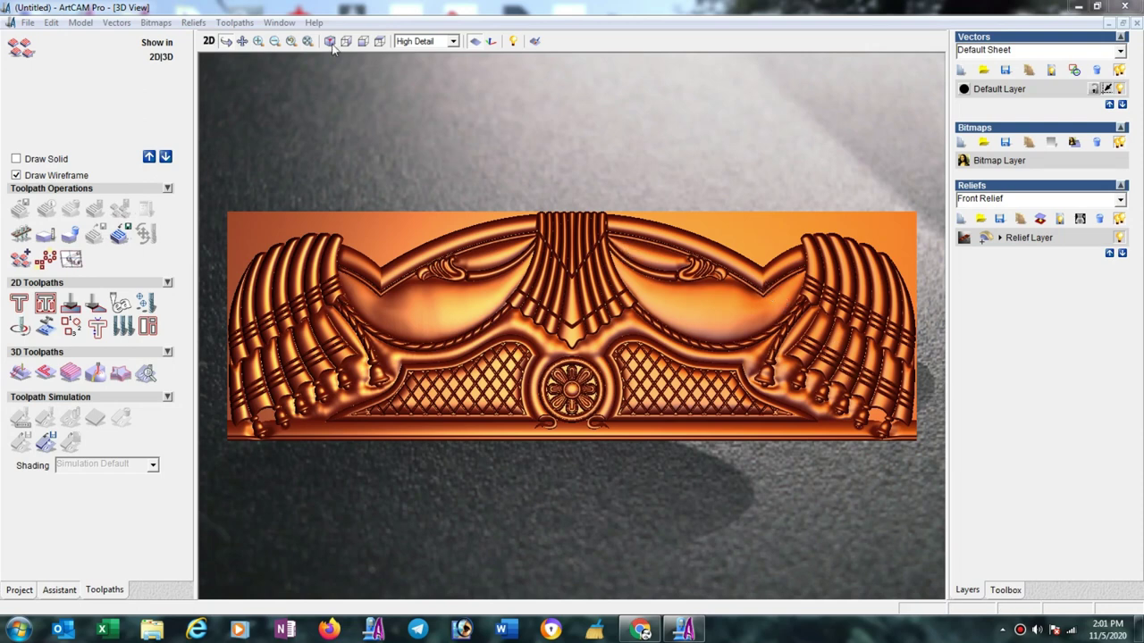
Tile the 3D View and 2D View windows vertically from the Window menu
left_click(279, 23)
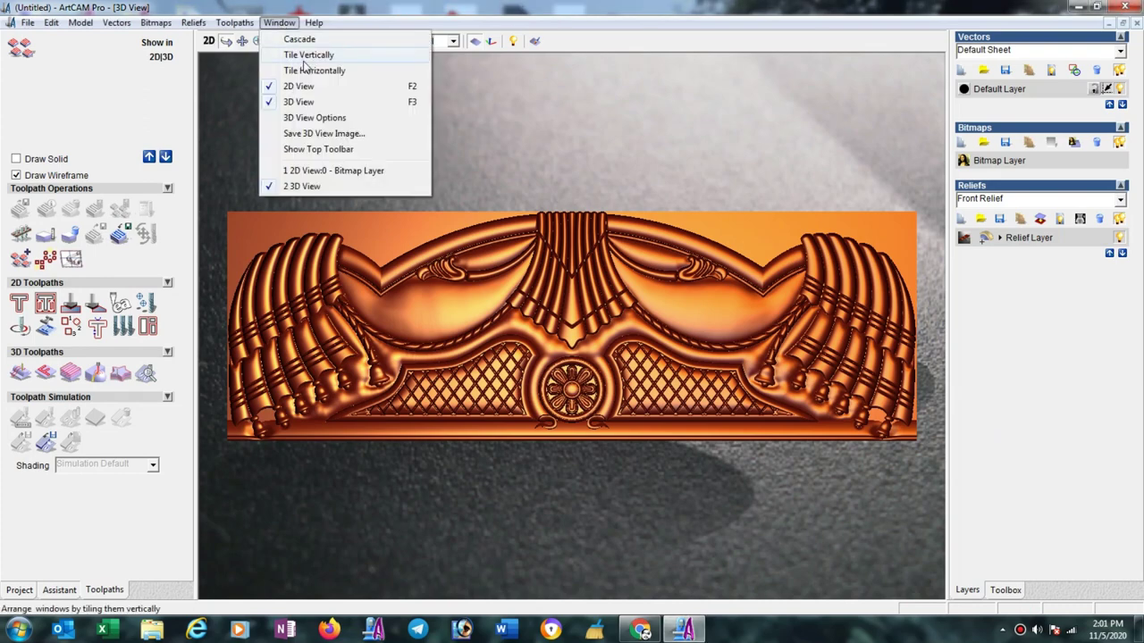
left_click(305, 55)
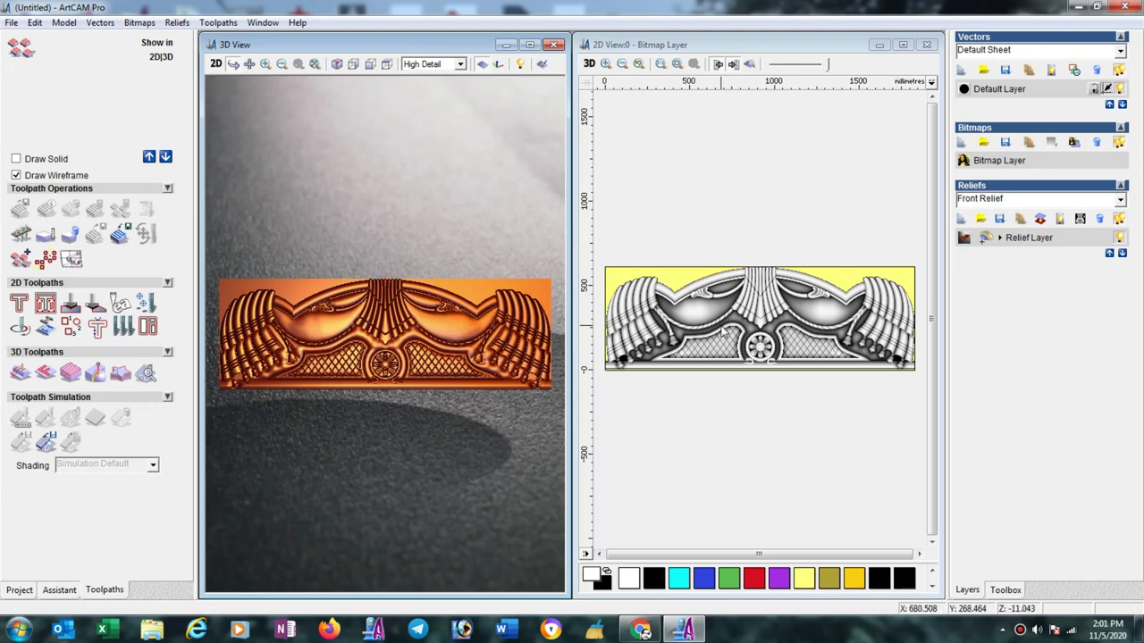
Rotate the model 90 degrees clockwise and recentre the relief in the 3D view
left_click(72, 27)
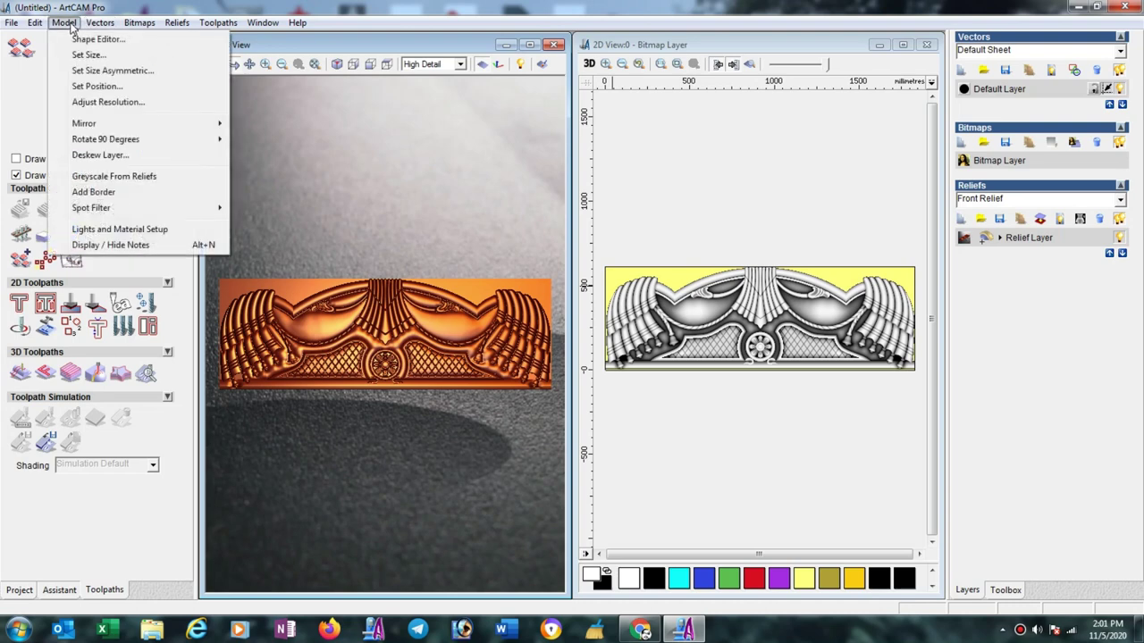
mouse_move(105, 139)
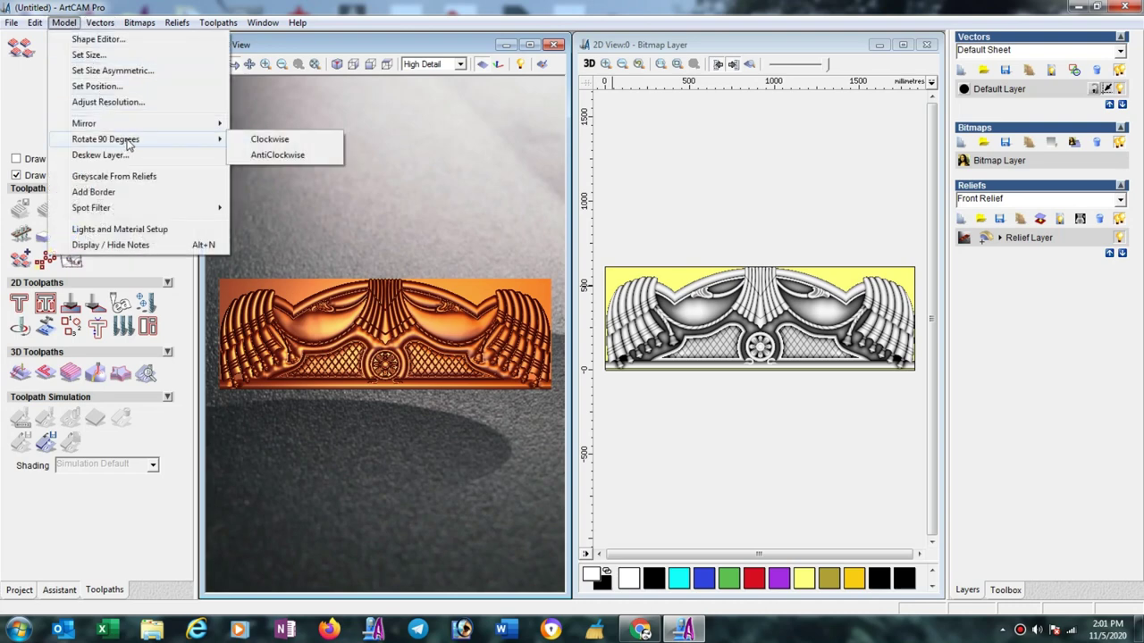
left_click(272, 141)
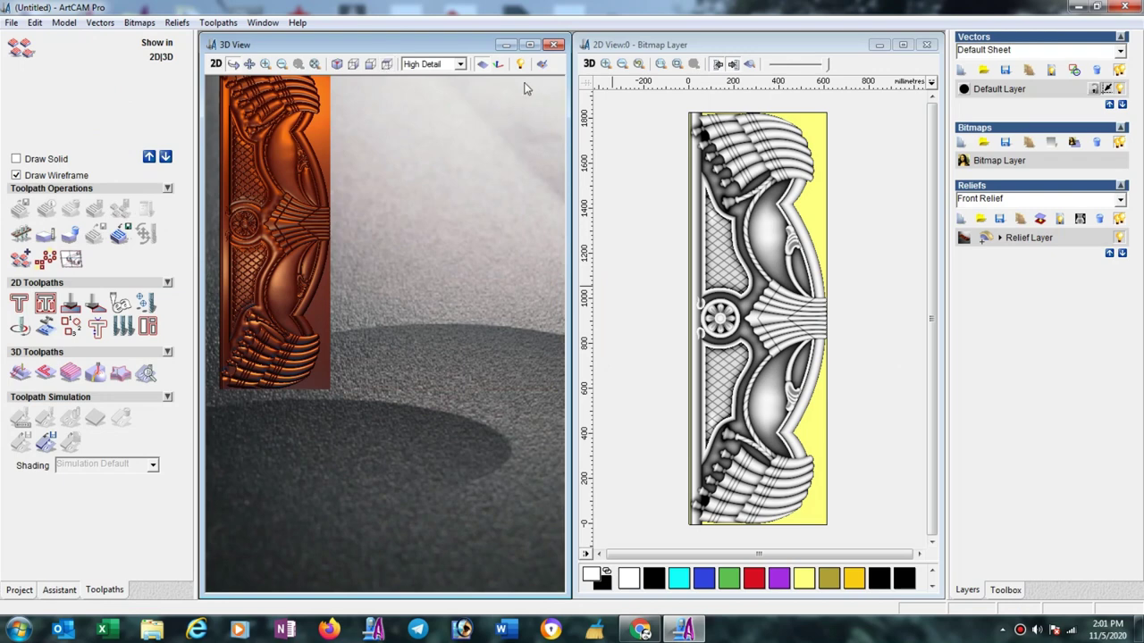
left_click(497, 65)
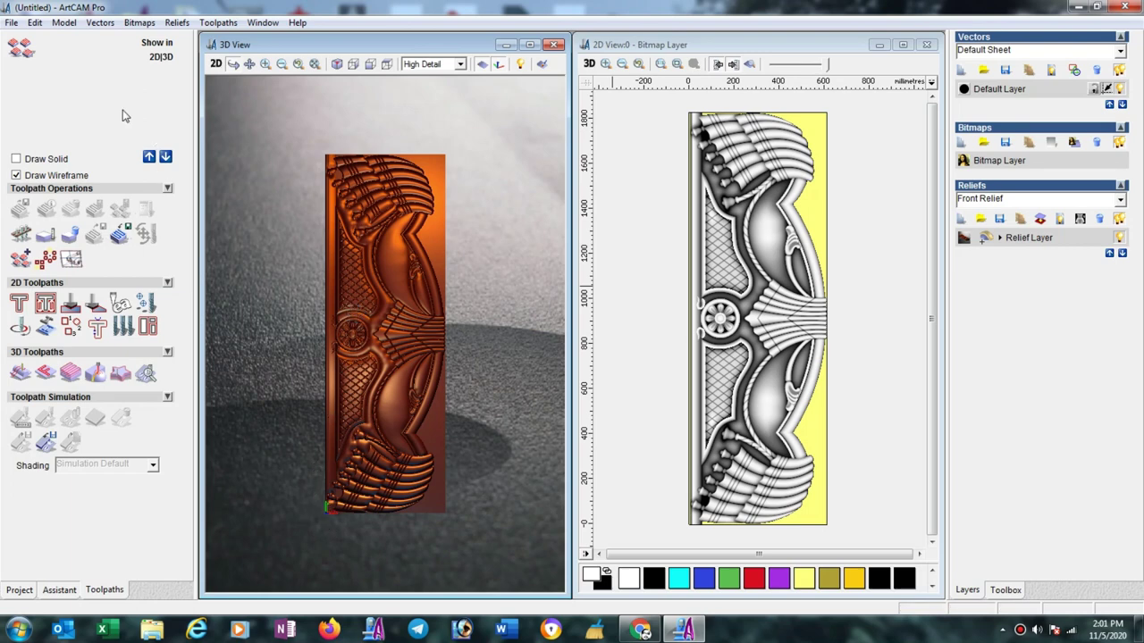
Create a boundary vector from the selected relief layer, using a height range
left_click(59, 592)
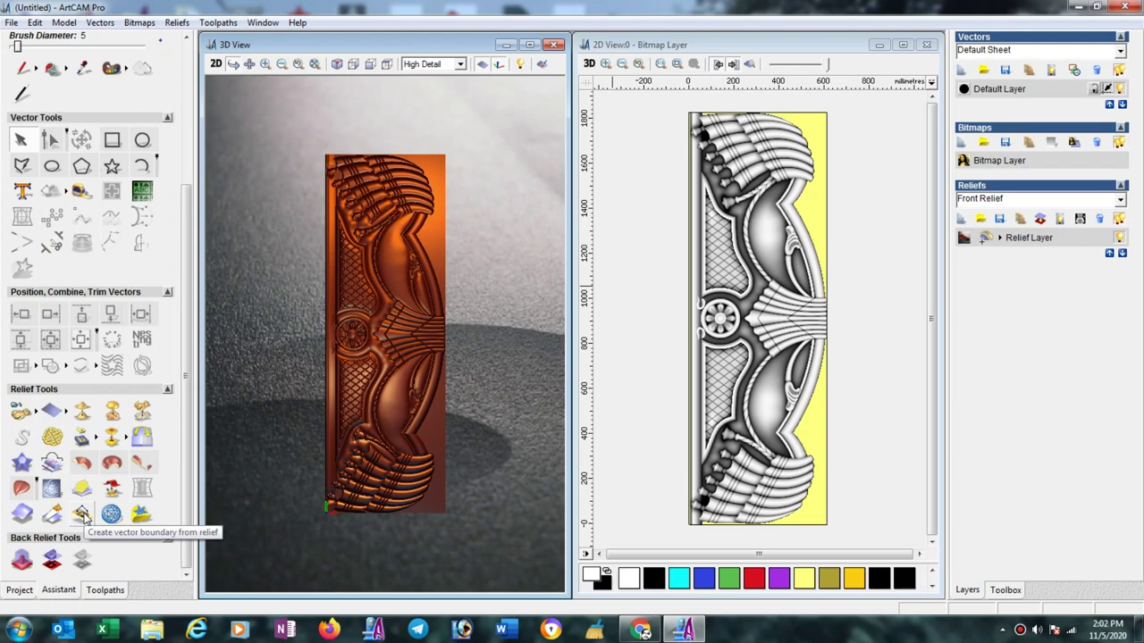
left_click(80, 514)
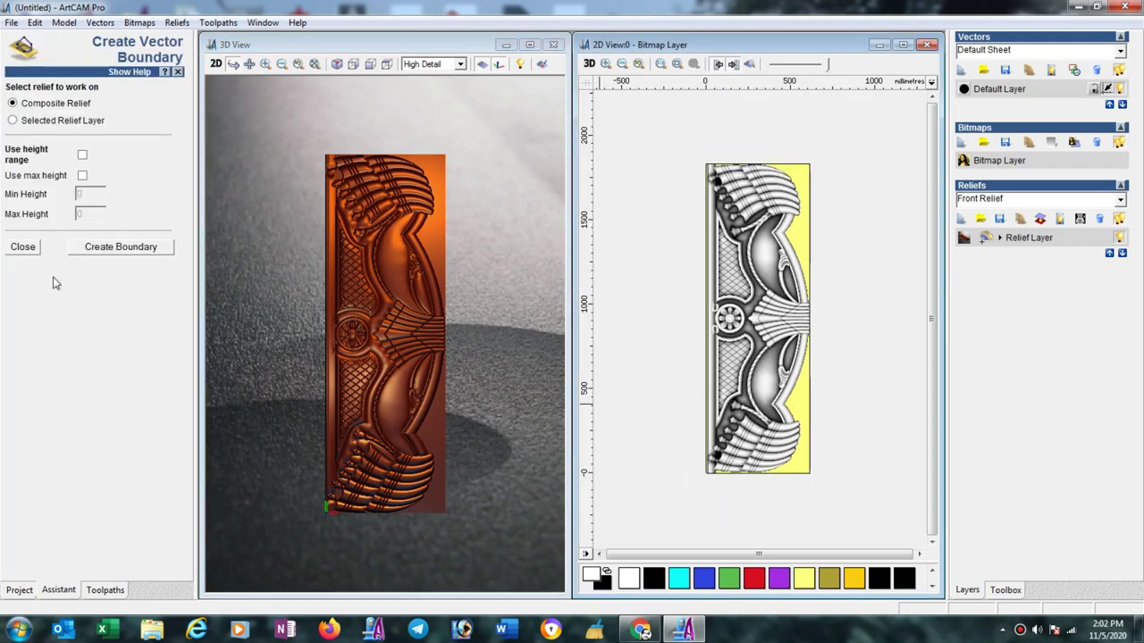
left_click(13, 121)
left_click(81, 157)
left_click(110, 256)
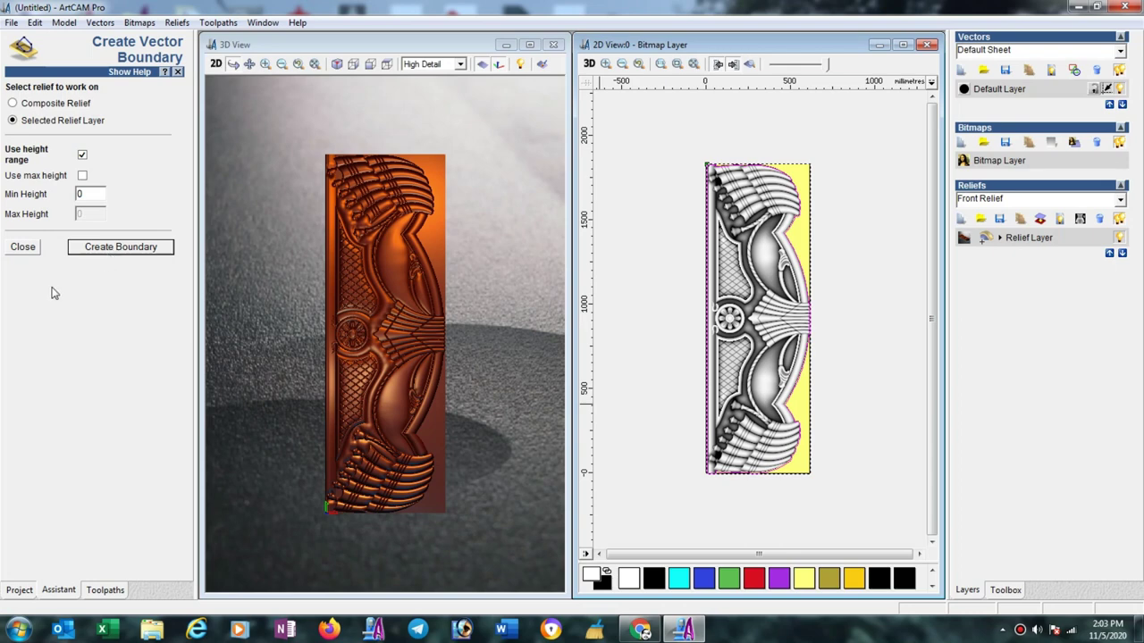
left_click(24, 249)
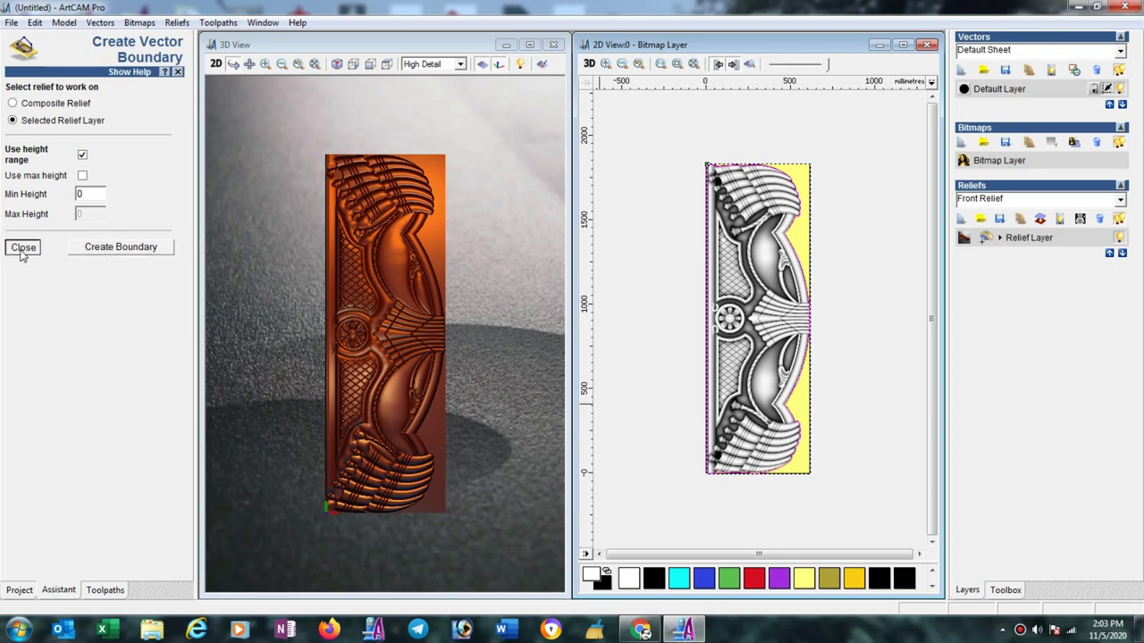
left_click(883, 383)
left_click(793, 384)
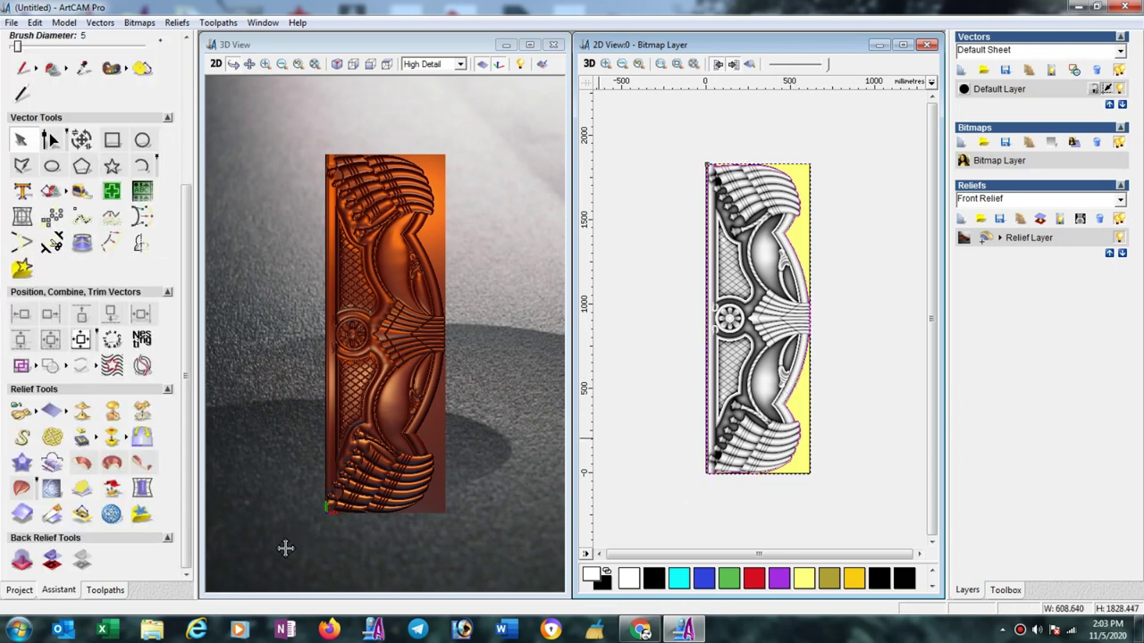
left_click(106, 592)
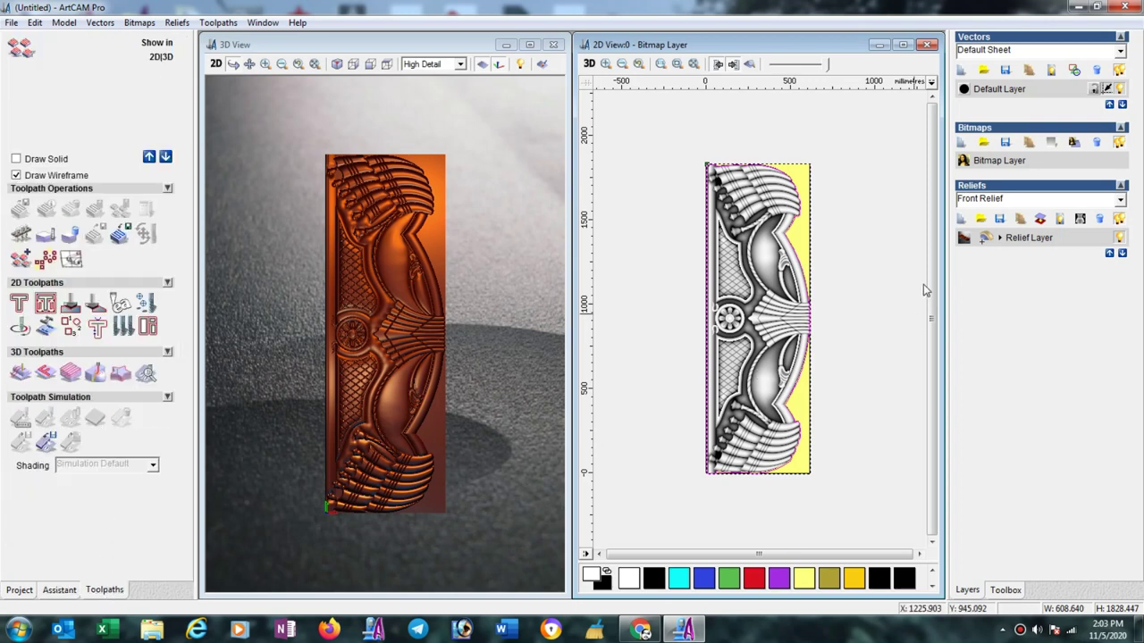
Check the whole-layer relief height (15.001 mm) in Scale Relief Height, cancelling without scaling
left_click(58, 593)
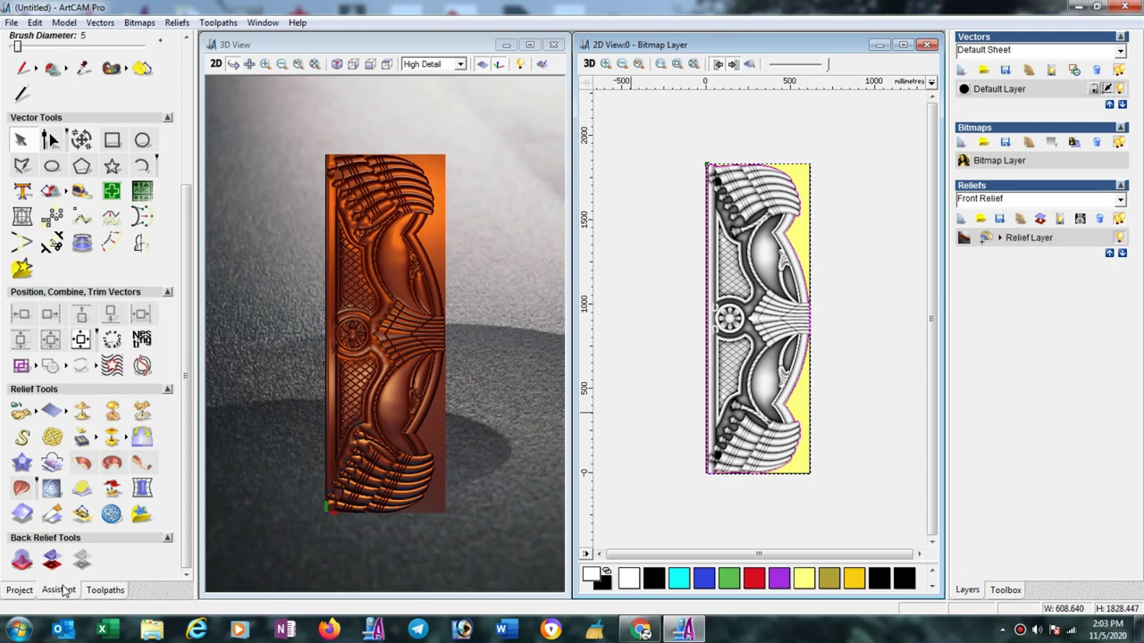
left_click(141, 413)
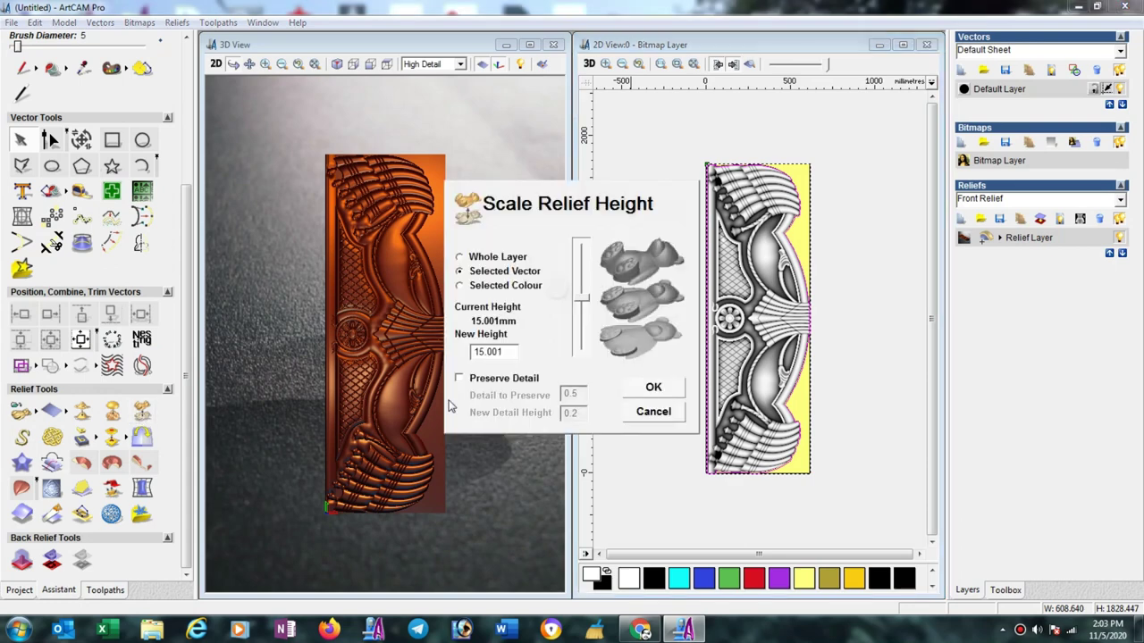
left_click(459, 257)
left_click(659, 412)
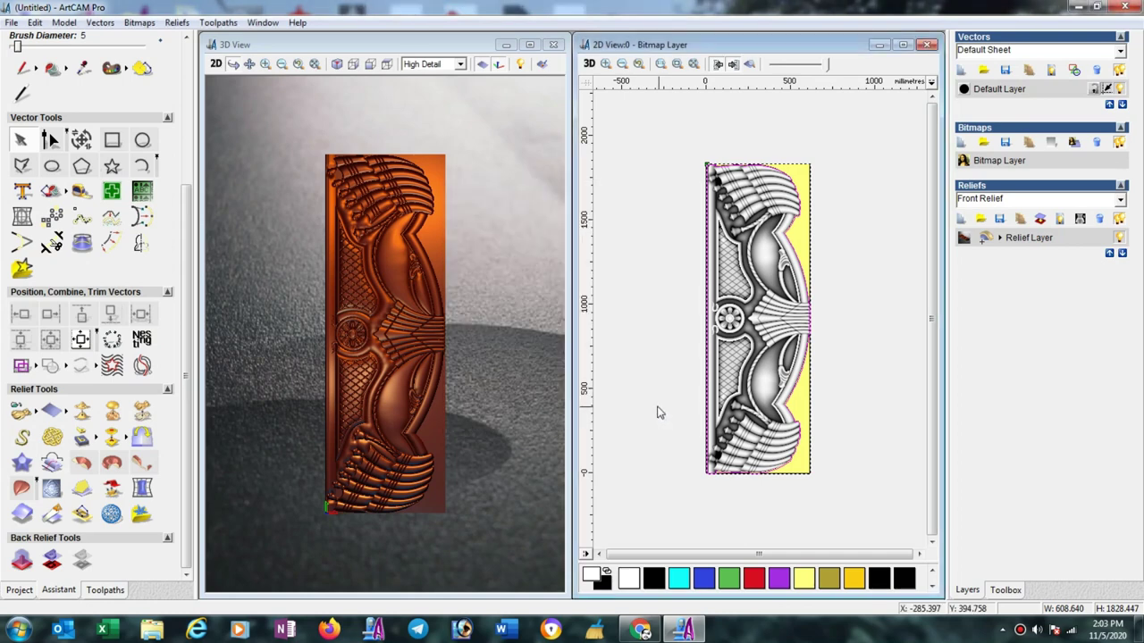
left_click(104, 590)
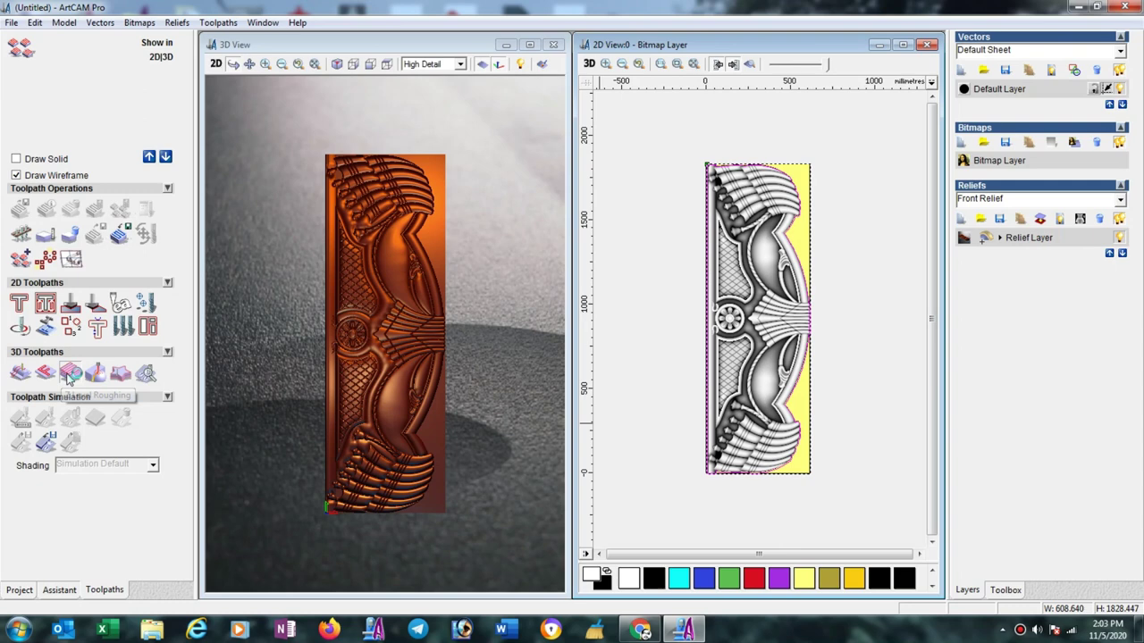
Select End Mill 6 mm, parameters unchanged, as the Z Level Roughing tool
left_click(70, 373)
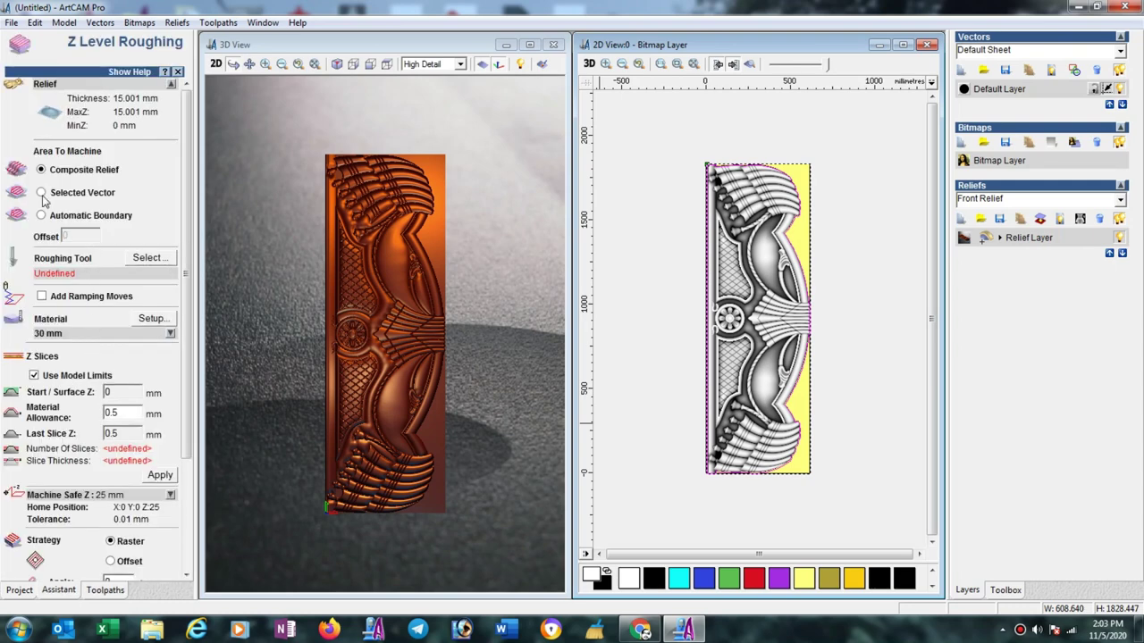
left_click(148, 257)
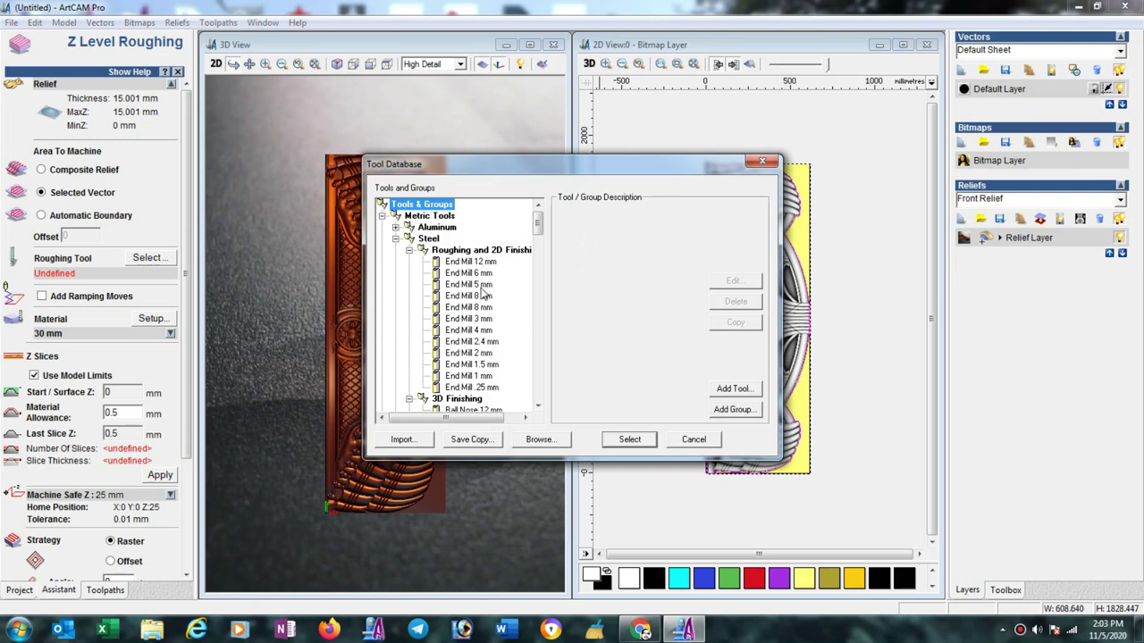
left_click(479, 273)
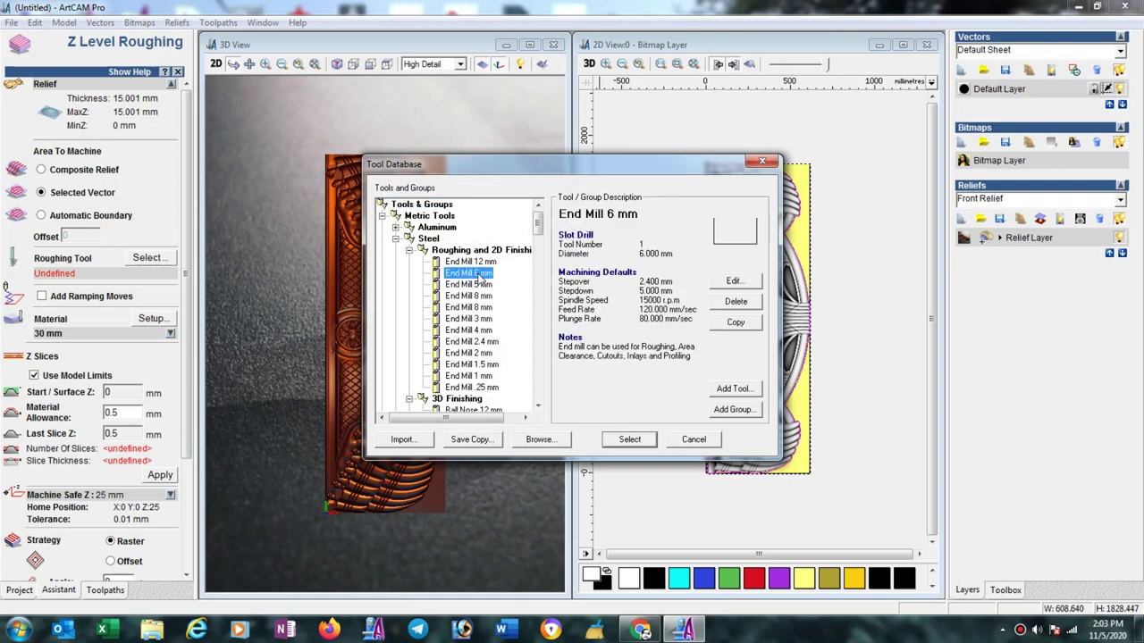
left_click(743, 281)
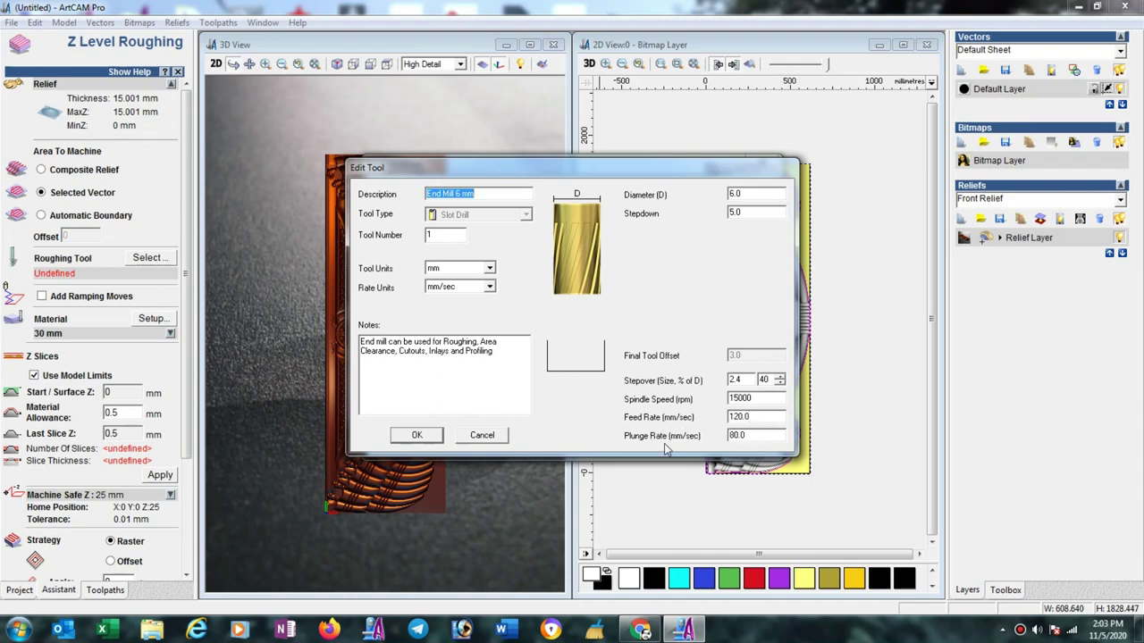
left_click(416, 435)
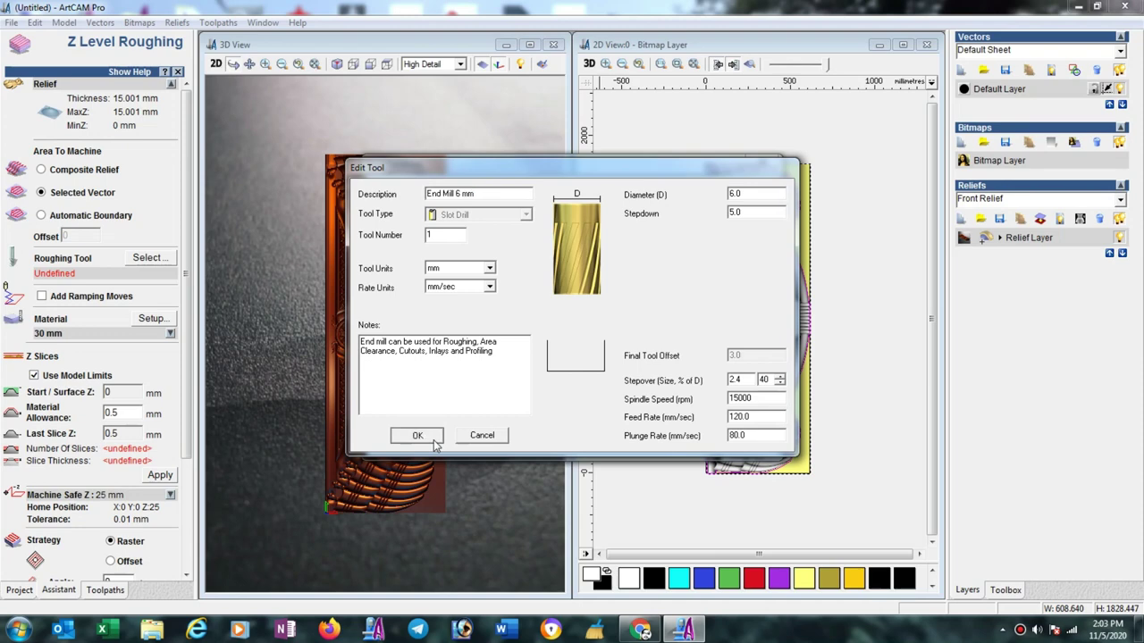
left_click(620, 438)
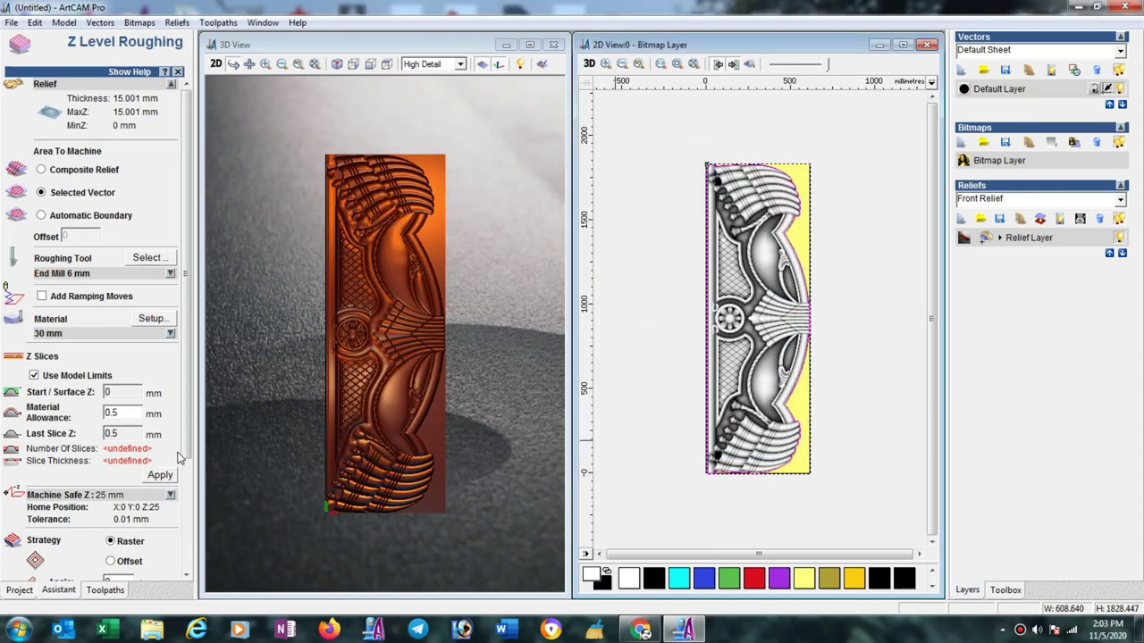
scroll(184, 448, "down", 1)
scroll(182, 446, "down", 2)
scroll(182, 447, "down", 3)
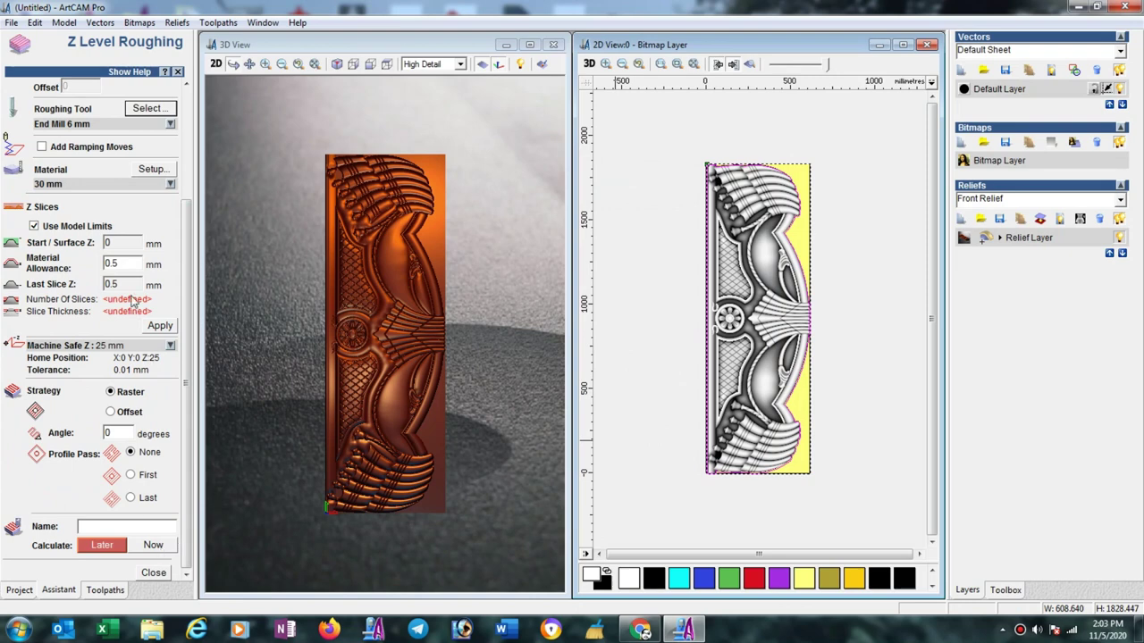
Set the material thickness to 50 mm and calculate the Z roughing toolpath
left_click(148, 171)
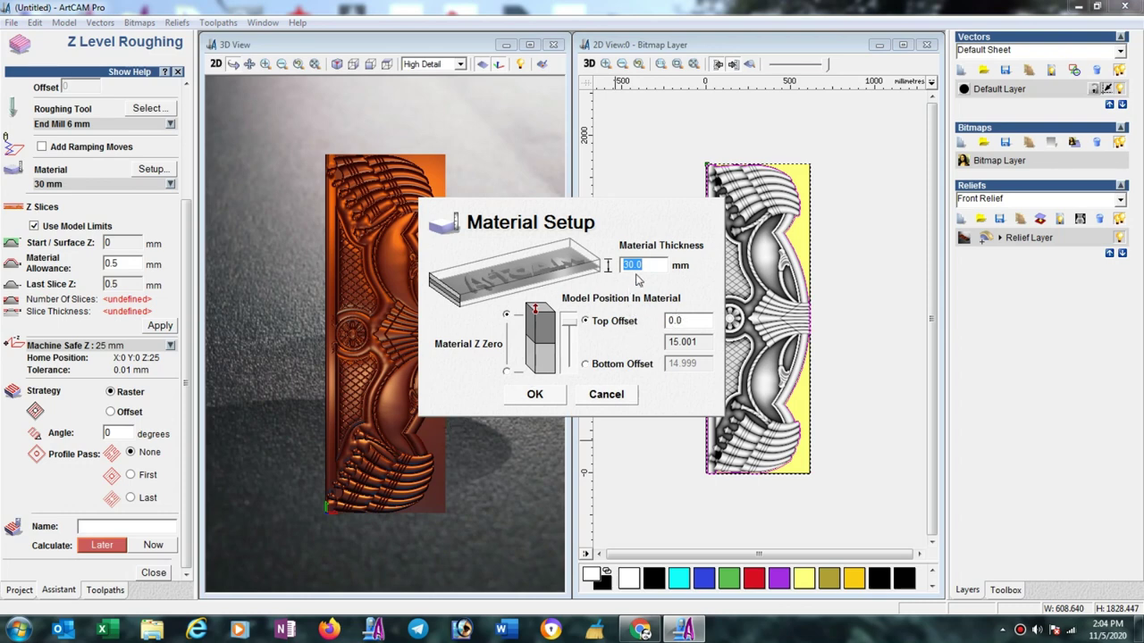
type("50")
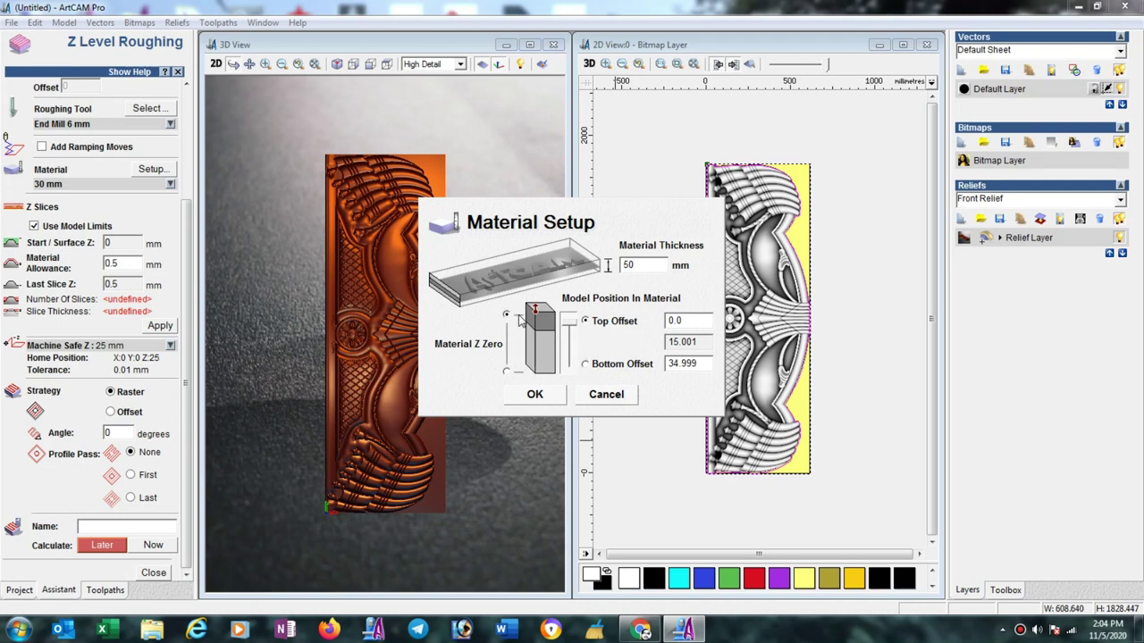
left_click(540, 396)
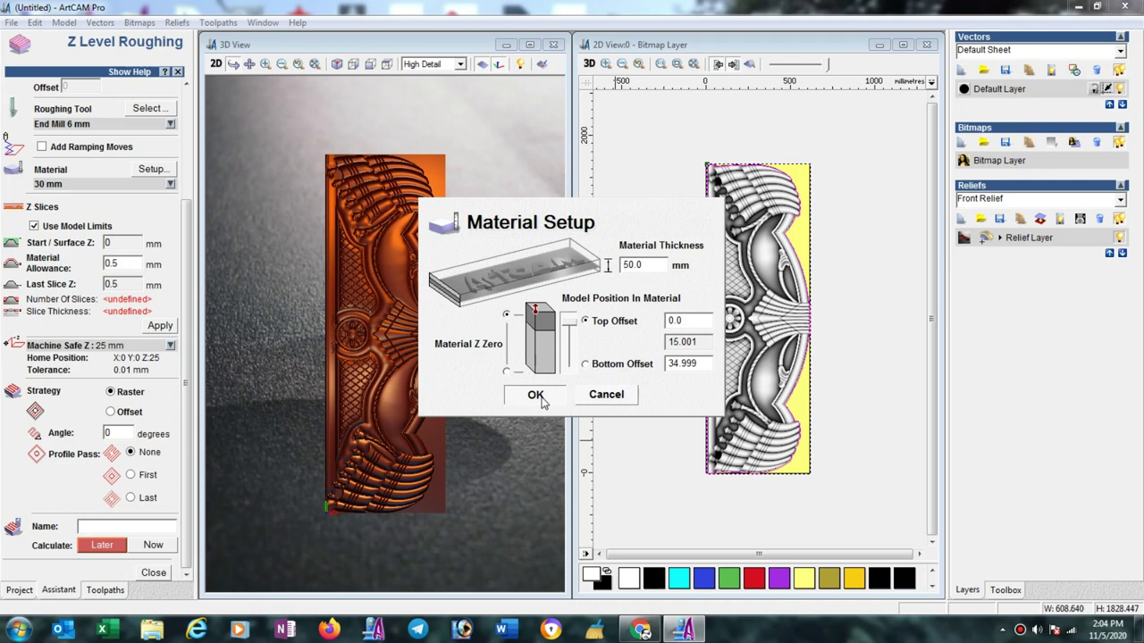
left_click(153, 545)
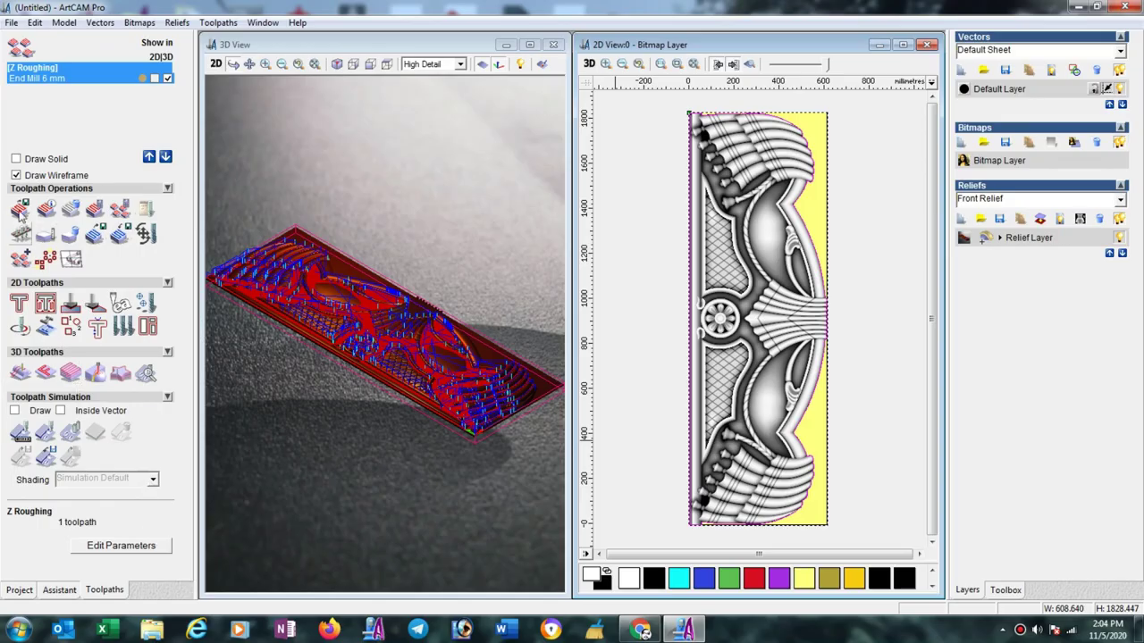
Calculate a Machine Relief toolpath inside the selected vector using the Ball Nose 5 mm tool
left_click(21, 373)
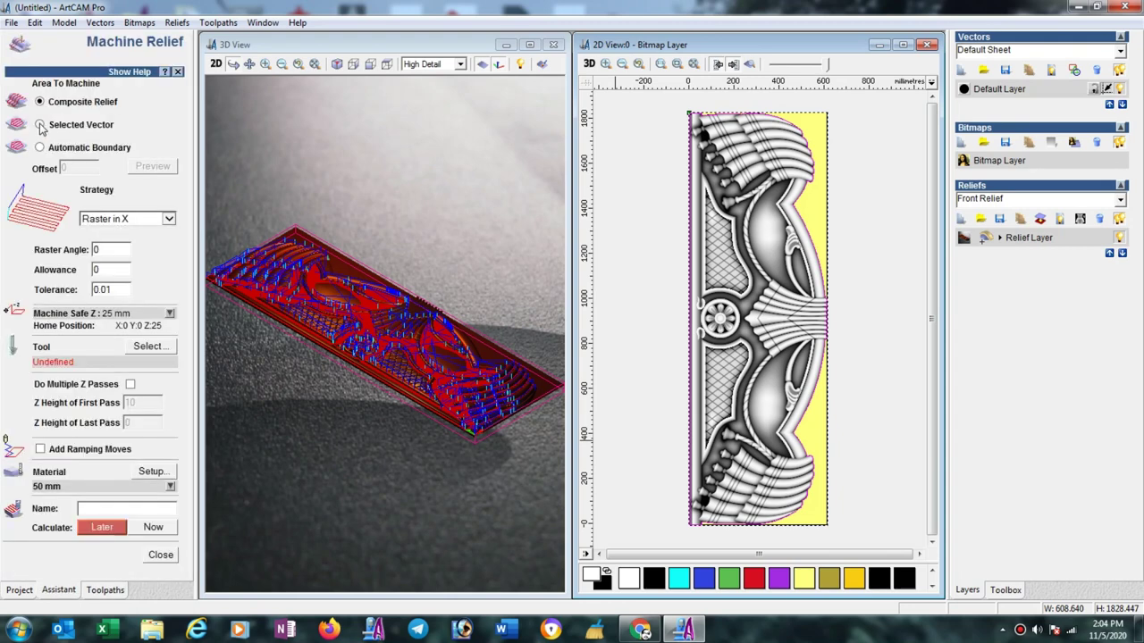
left_click(40, 126)
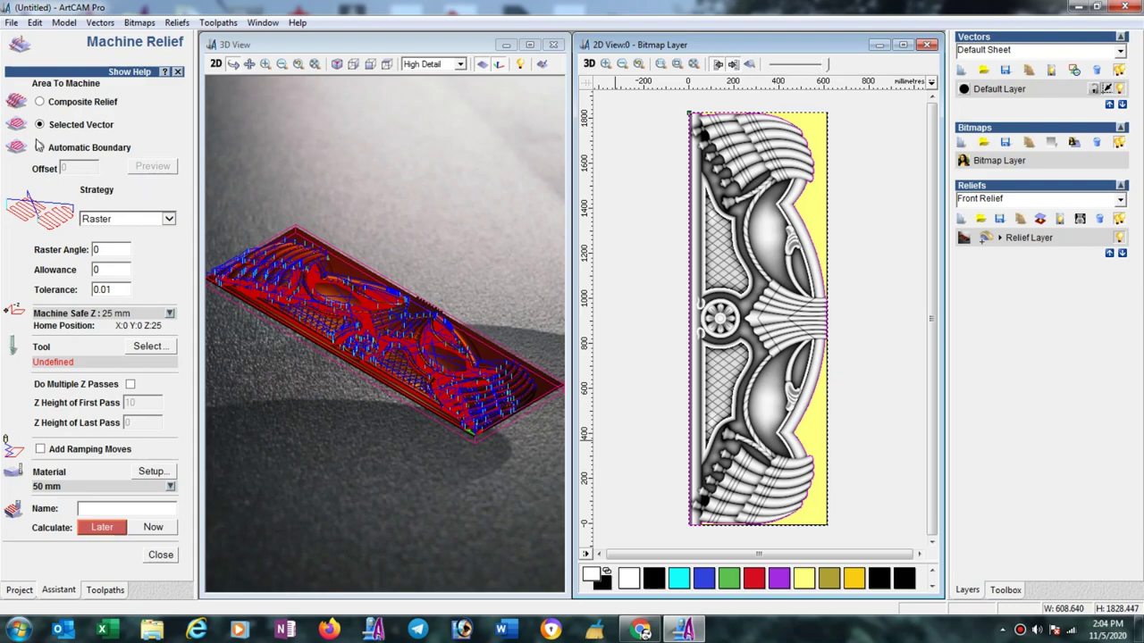
left_click(149, 346)
scroll(536, 407, "down", 2)
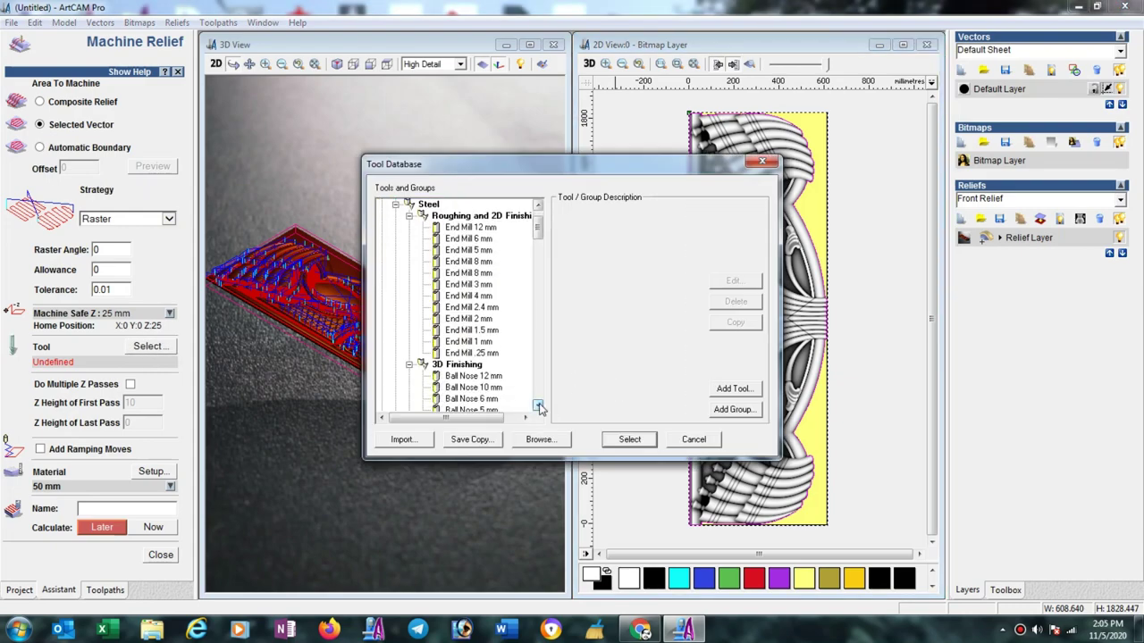
left_click(483, 388)
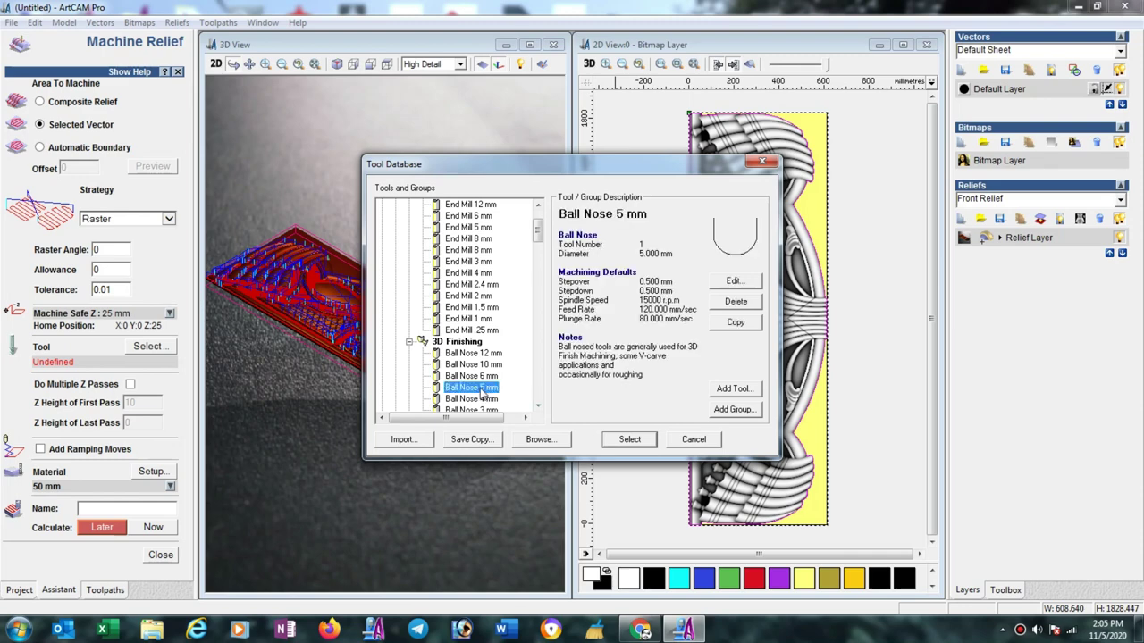
left_click(734, 283)
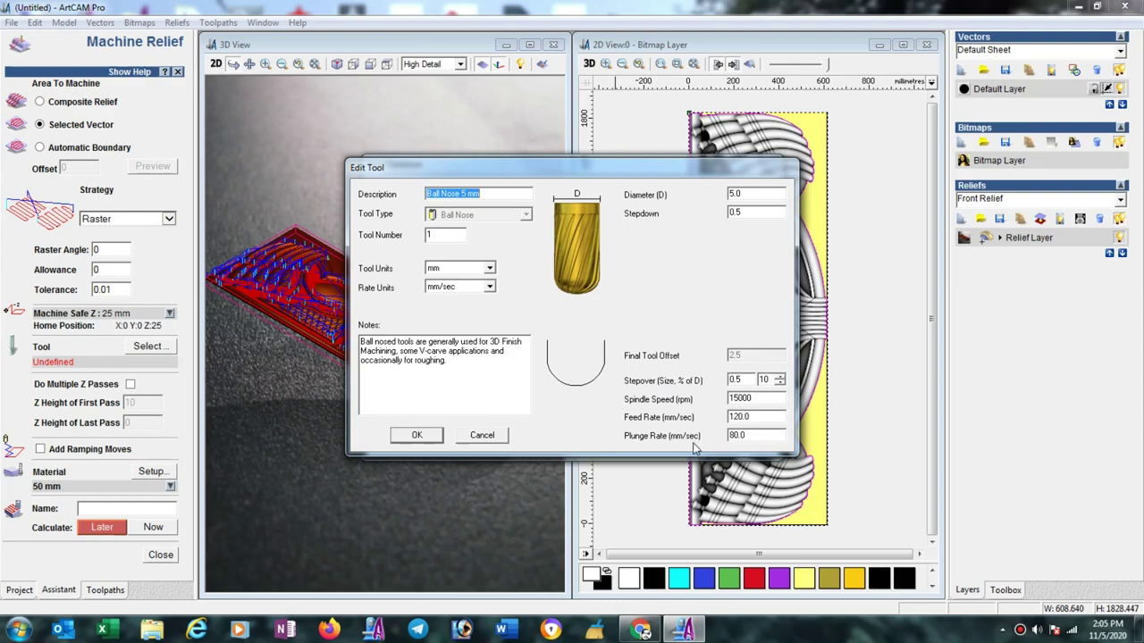
left_click(427, 442)
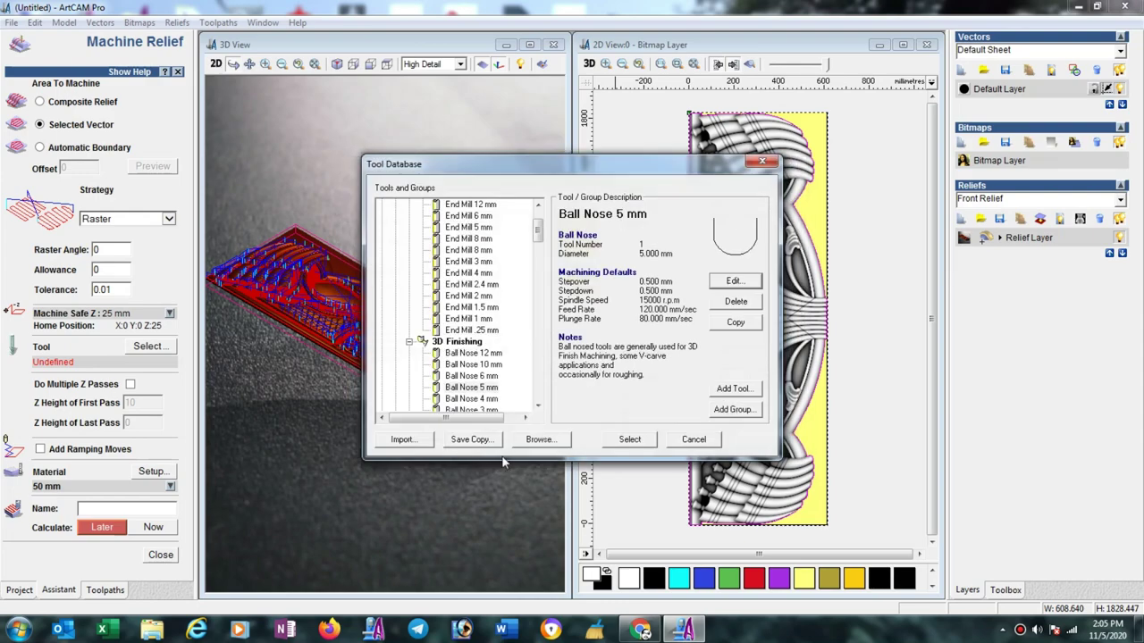
left_click(630, 439)
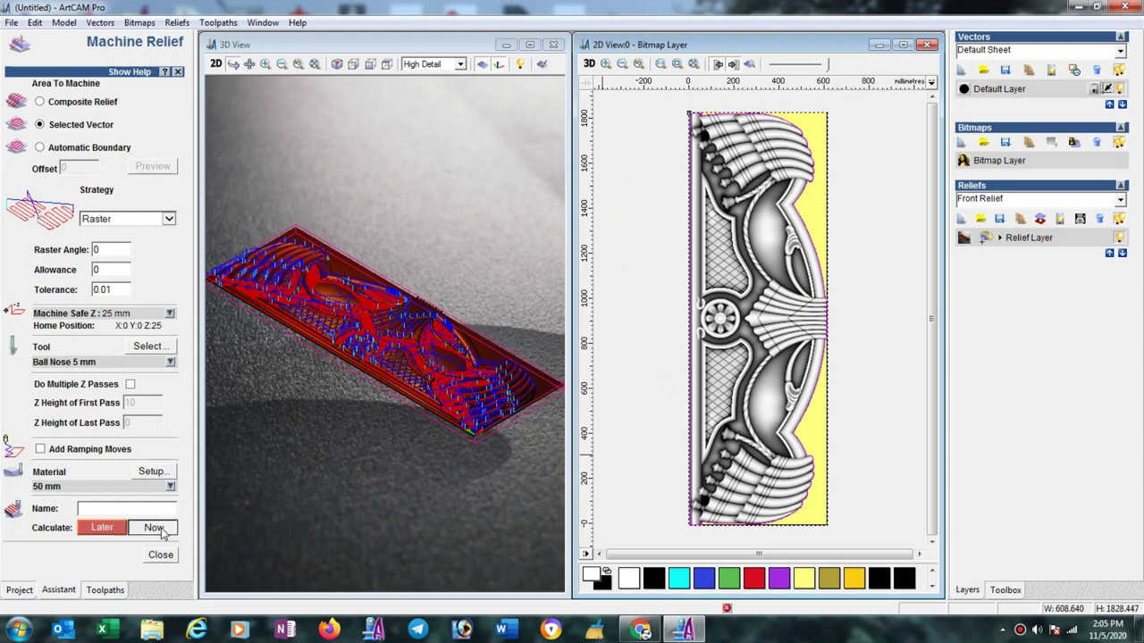
left_click(154, 528)
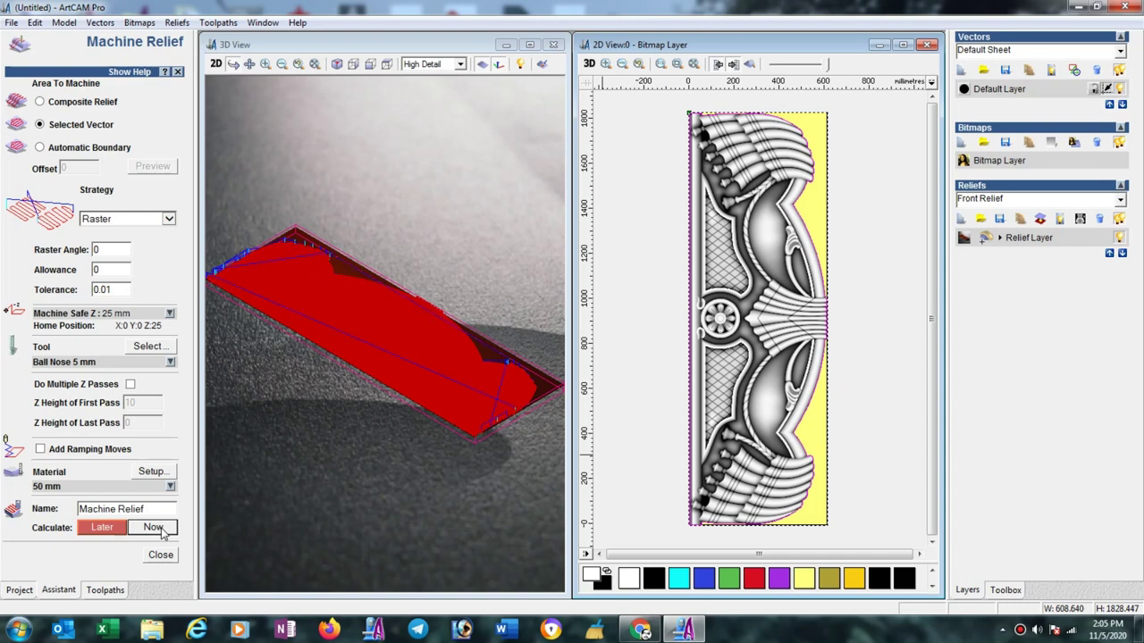
left_click(166, 555)
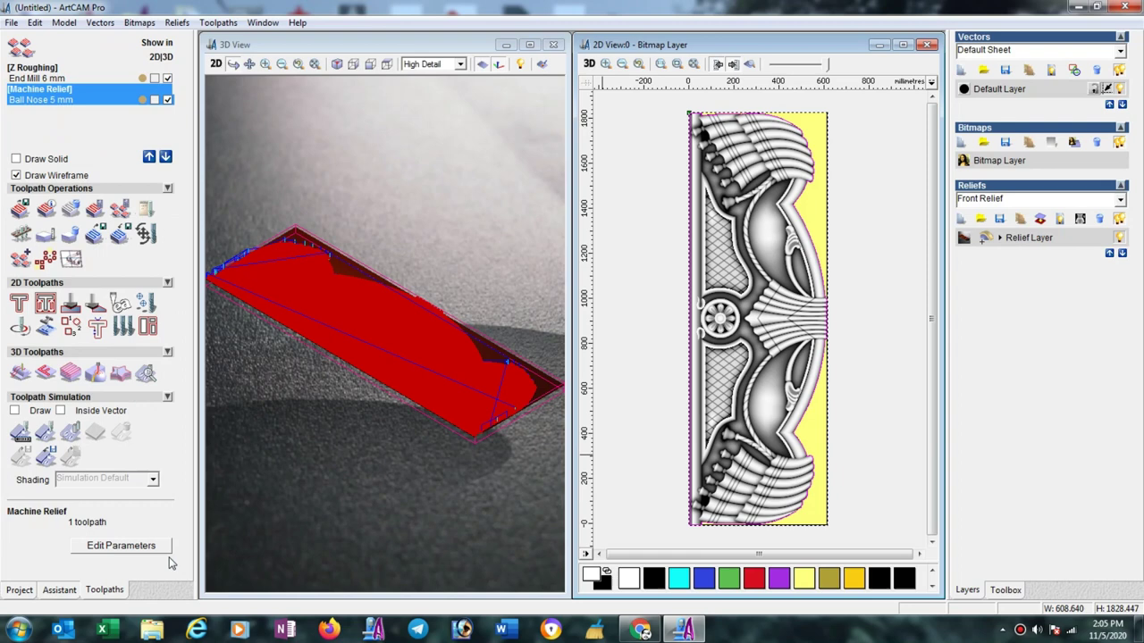
Simulate the Z Roughing toolpath at Standard resolution and rotate the carved block upright
left_click(43, 78)
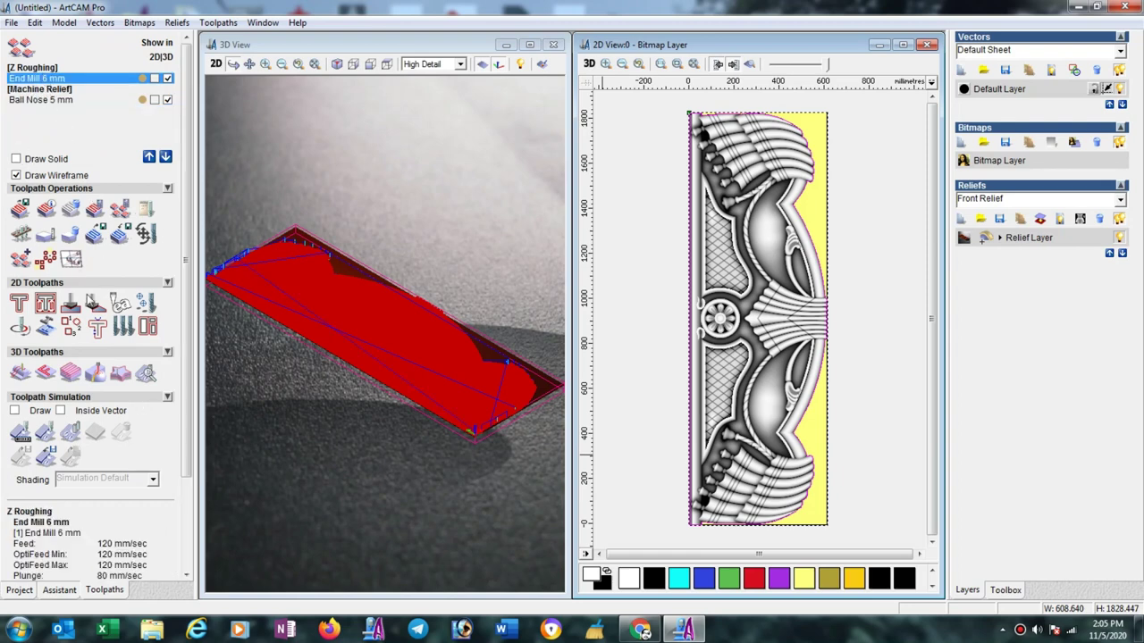
left_click(45, 432)
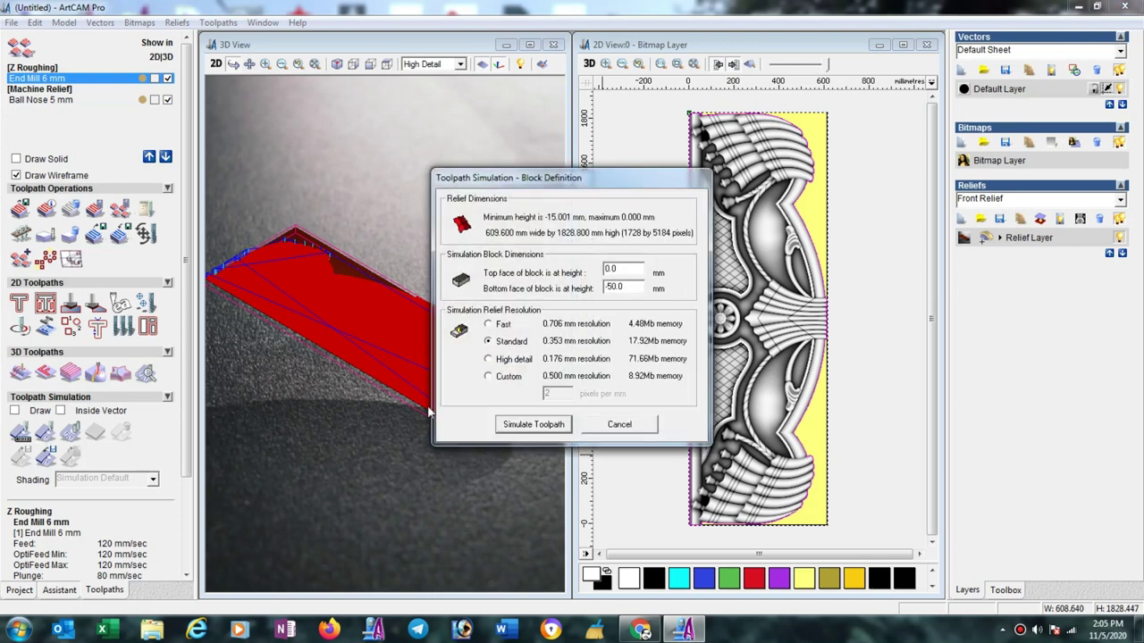
left_click(533, 425)
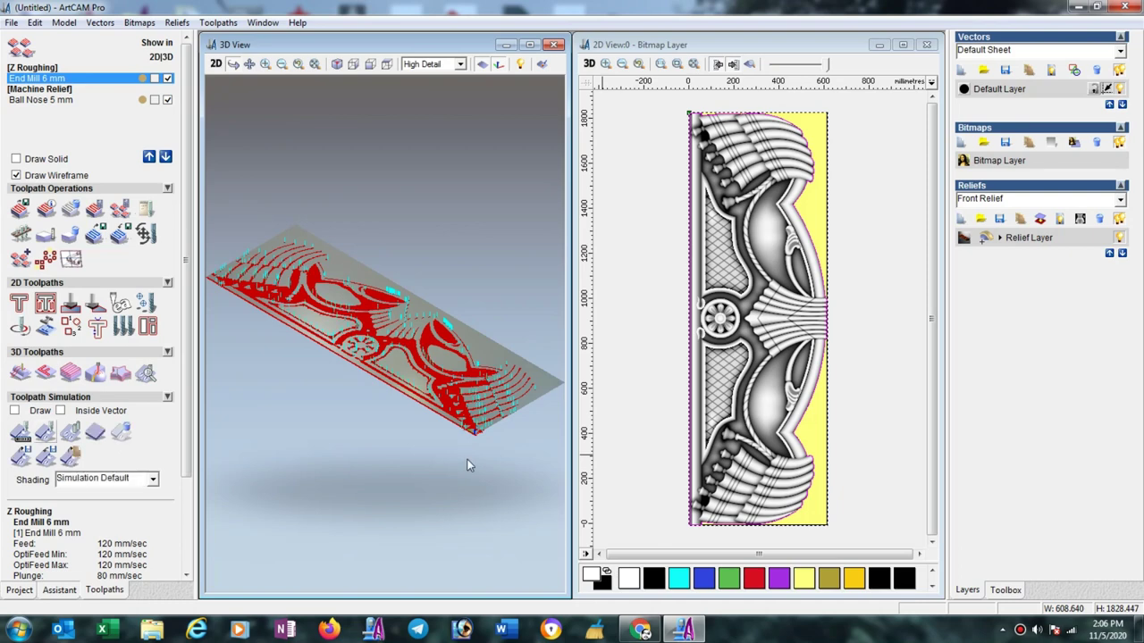
left_click_drag(477, 339, 438, 430)
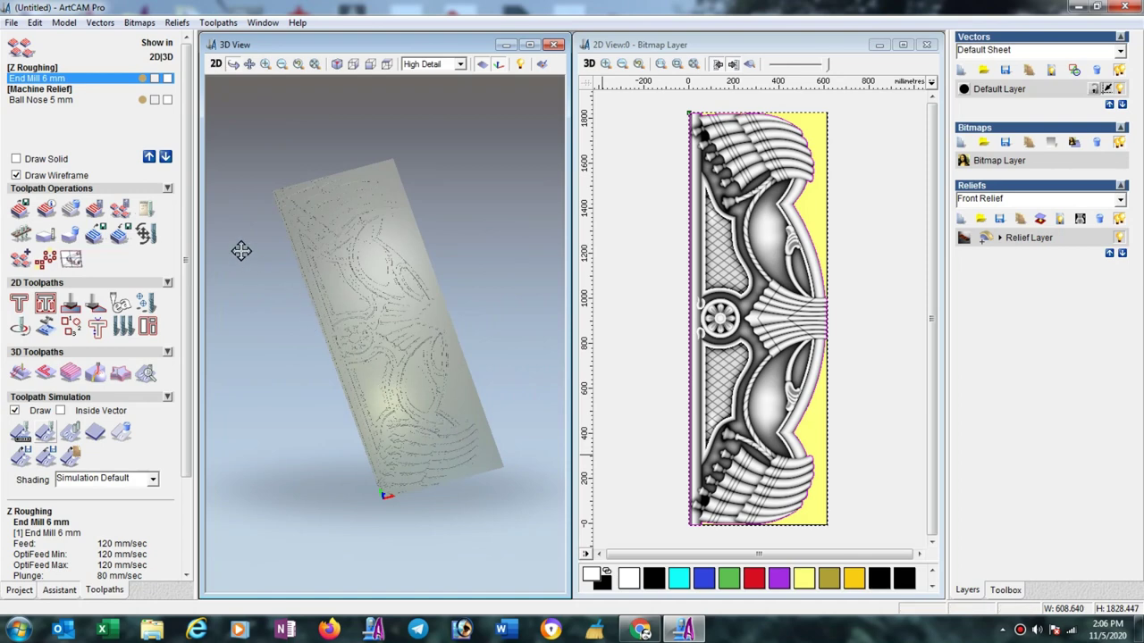
Fast-simulate the Machine Relief toolpath, then zoom and tilt to inspect the carved detail
left_click(64, 100)
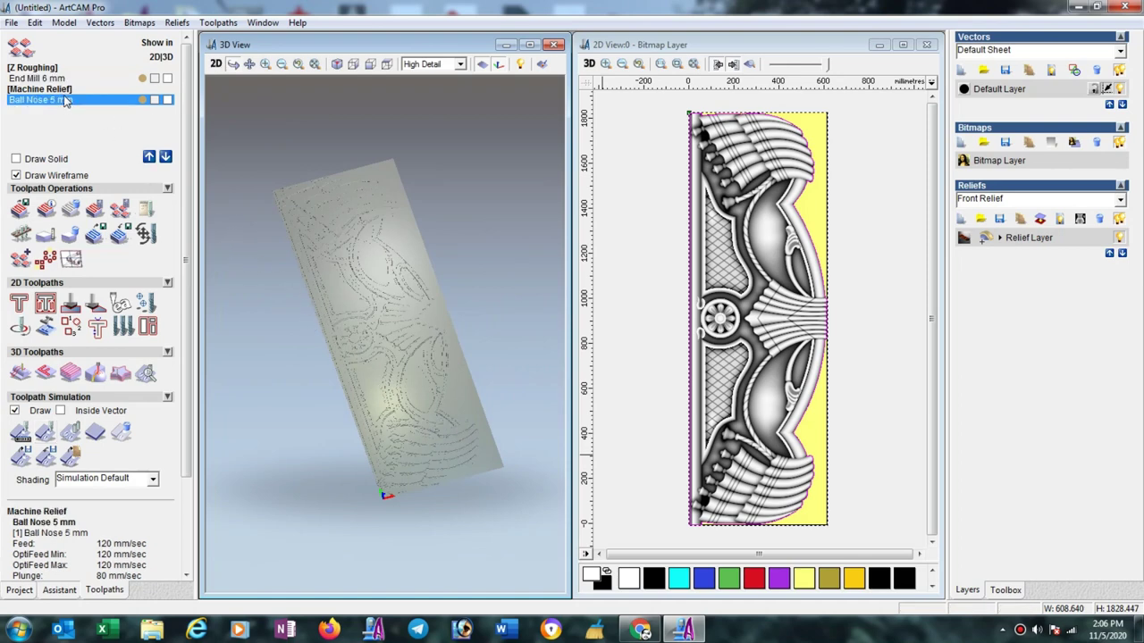
left_click(47, 435)
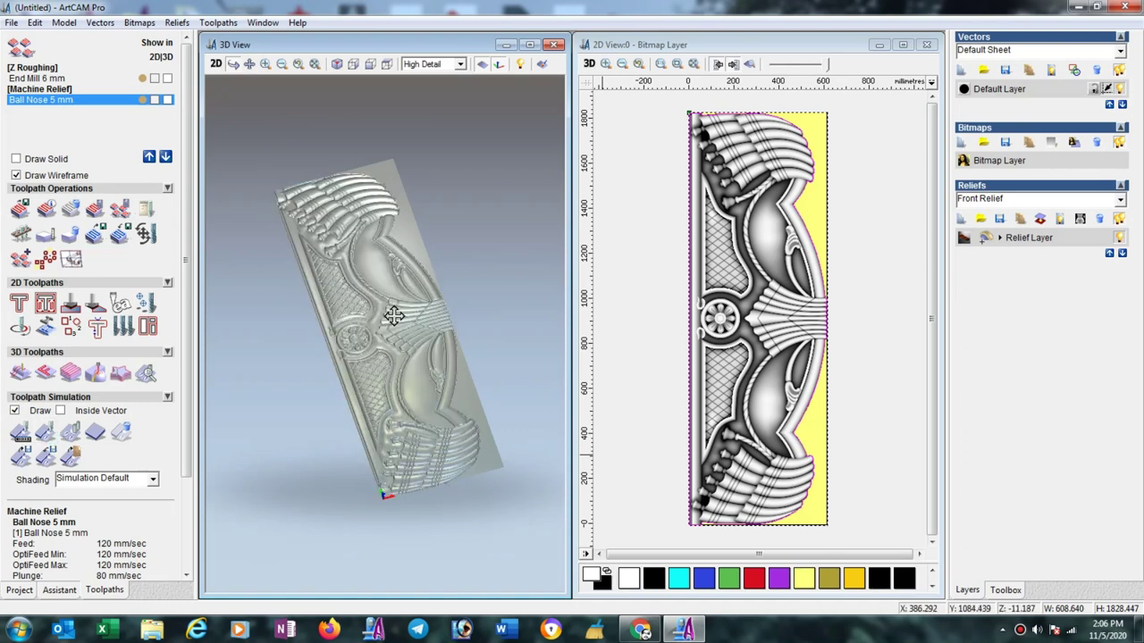
scroll(393, 317, "up", 2)
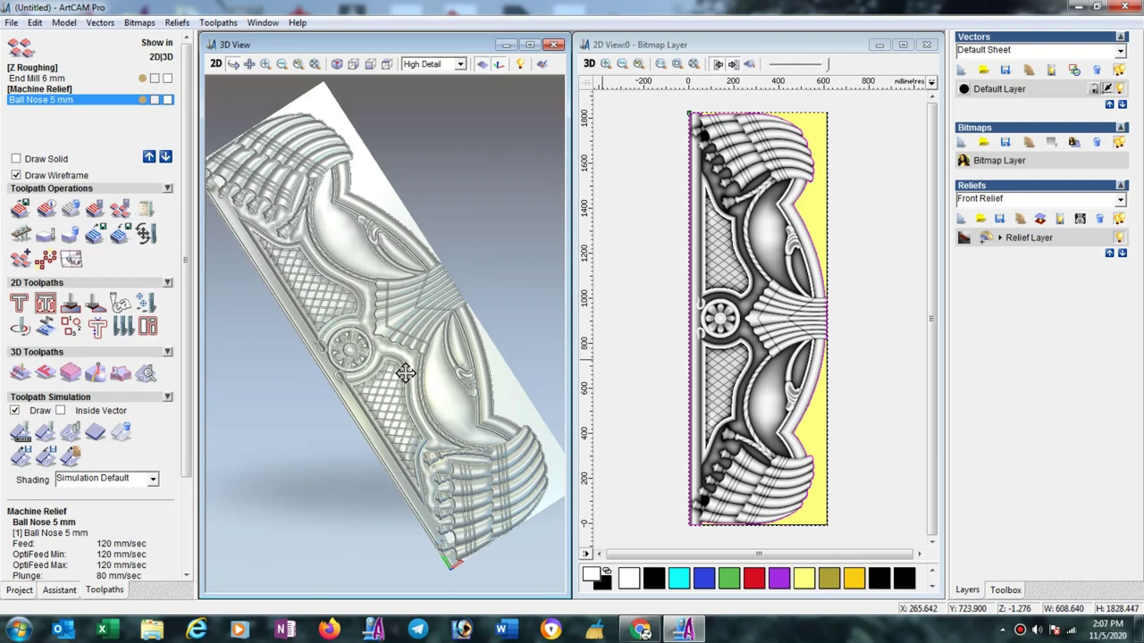
mouse_move(406, 371)
left_mouse_down()
mouse_move(428, 344)
mouse_move(383, 378)
left_mouse_up()
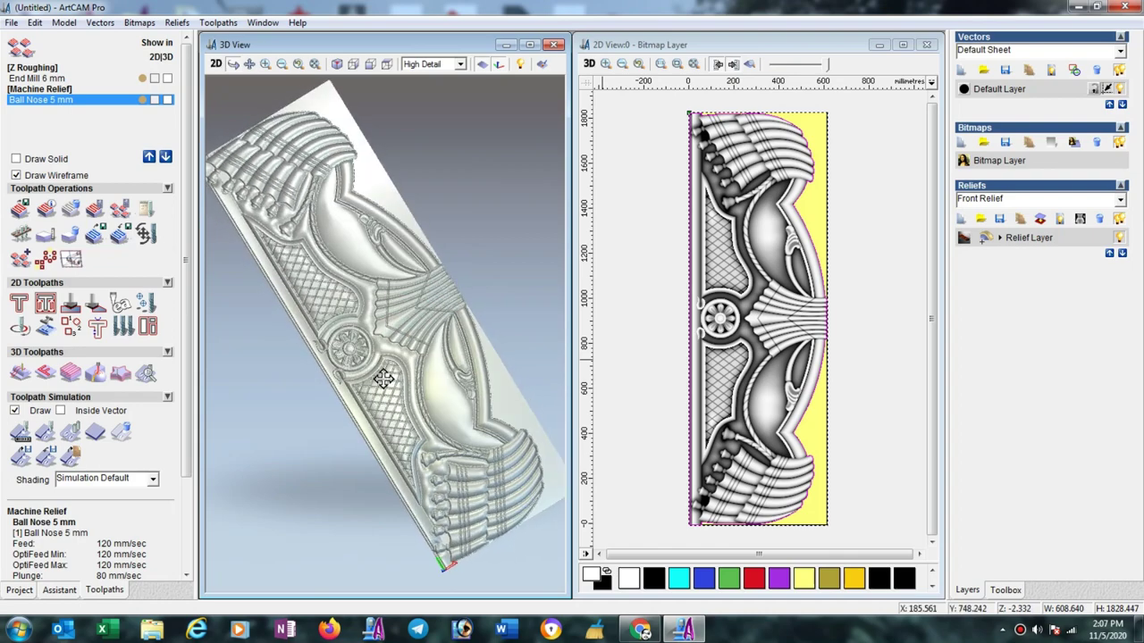
scroll(382, 378, "up", 3)
left_click_drag(394, 357, 478, 332)
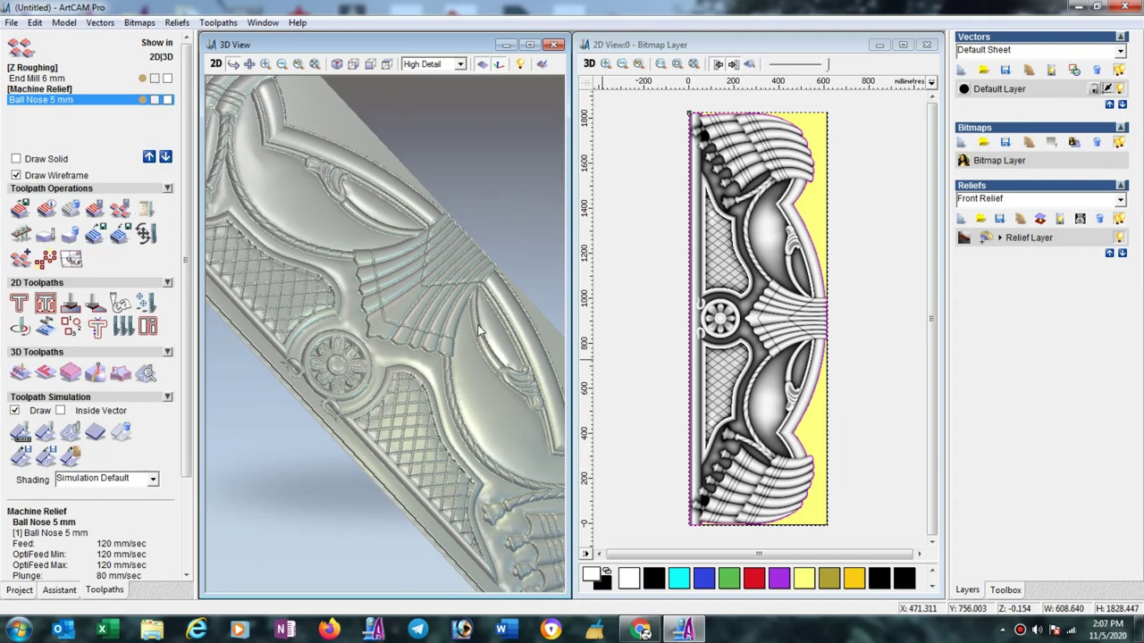